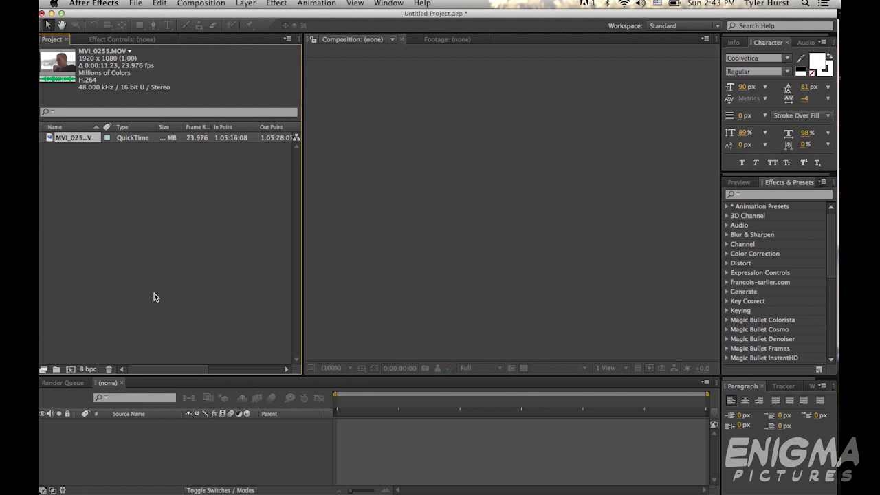
Review the reference interview clip briefly, then return to the After Effects project
key("F3")
left_click(227, 330)
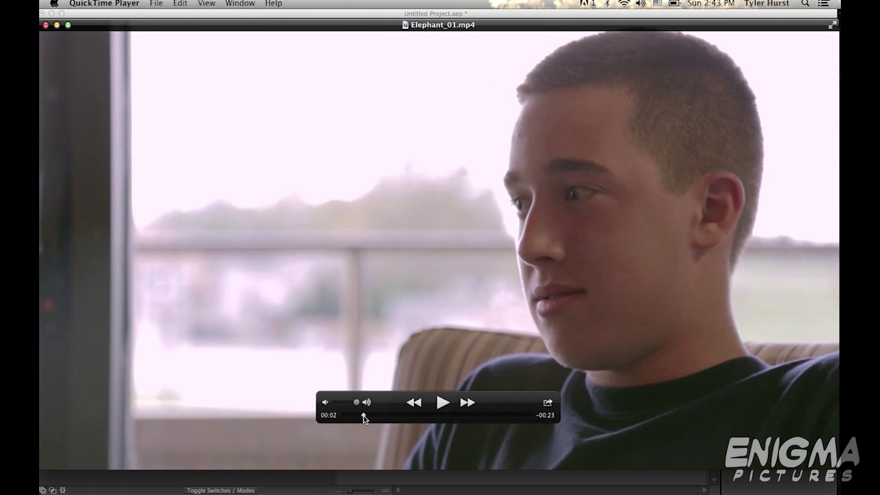
left_click_drag(359, 415, 356, 416)
key("space")
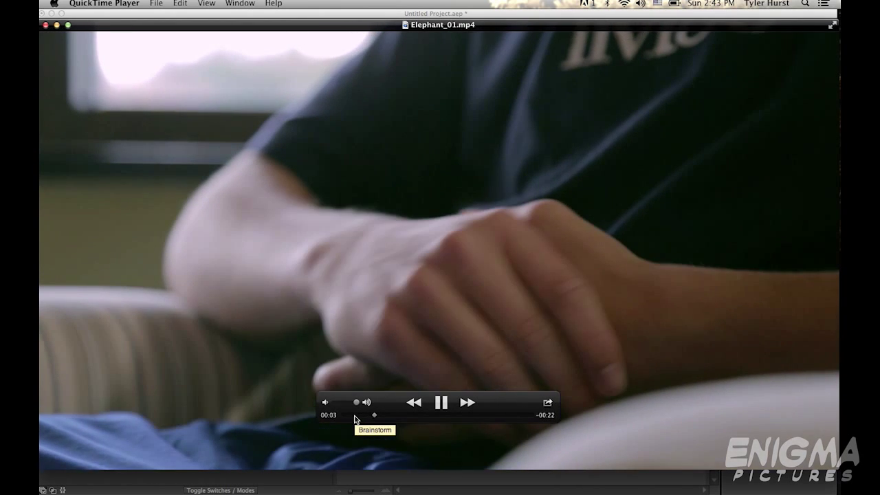
key("space")
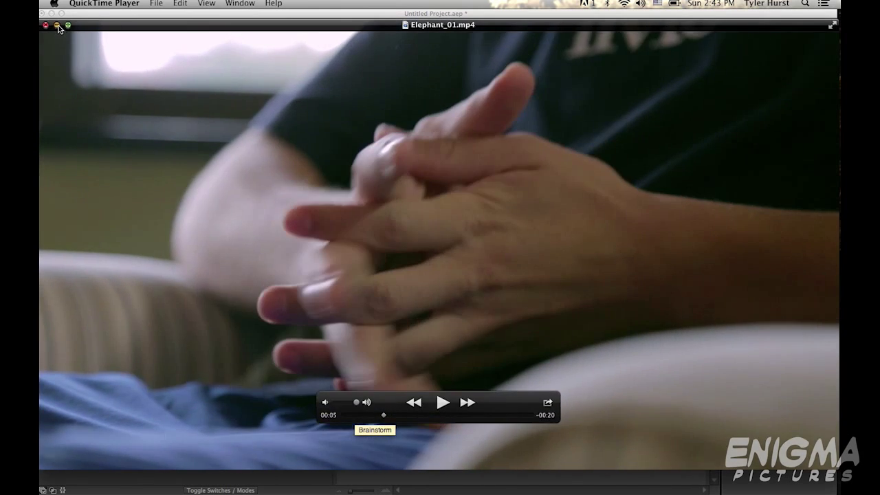
left_click(56, 25)
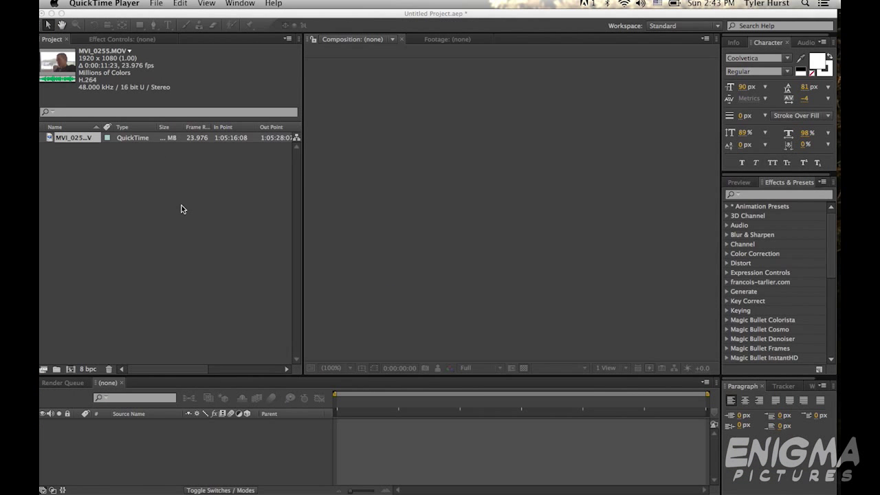
left_click(130, 188)
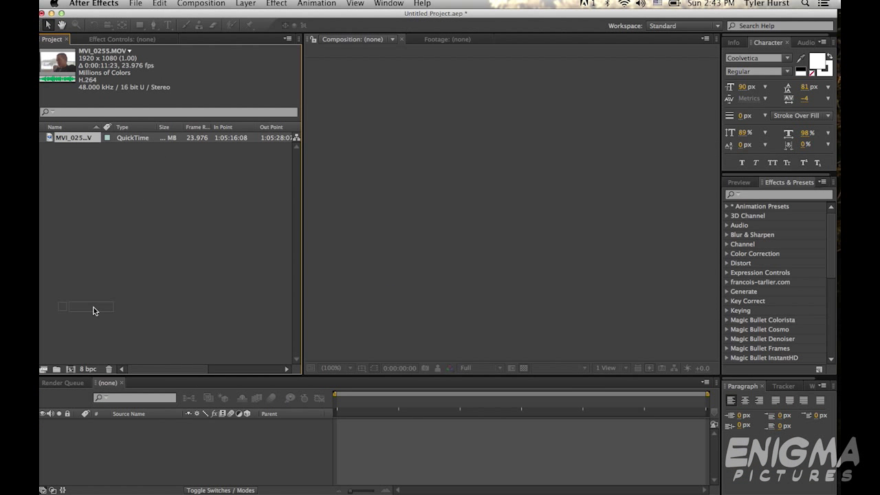
Create a new composition from the MVI_0255 interview footage
left_click(69, 370)
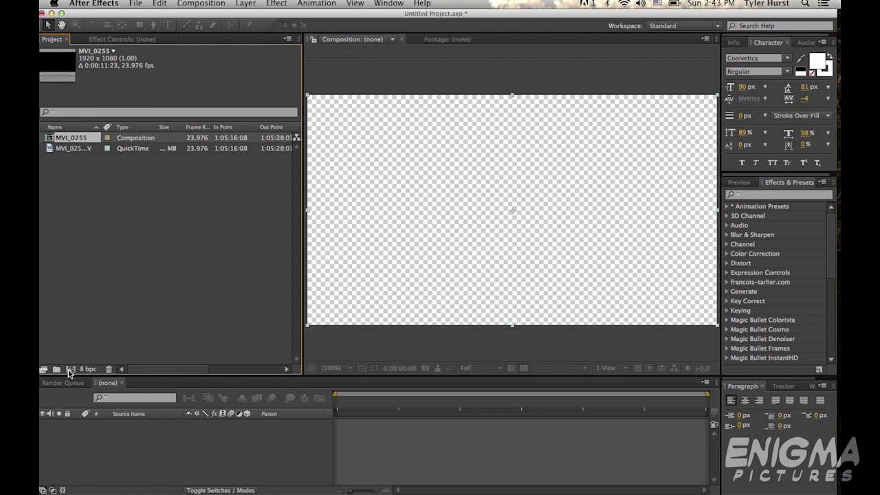
left_click(344, 344)
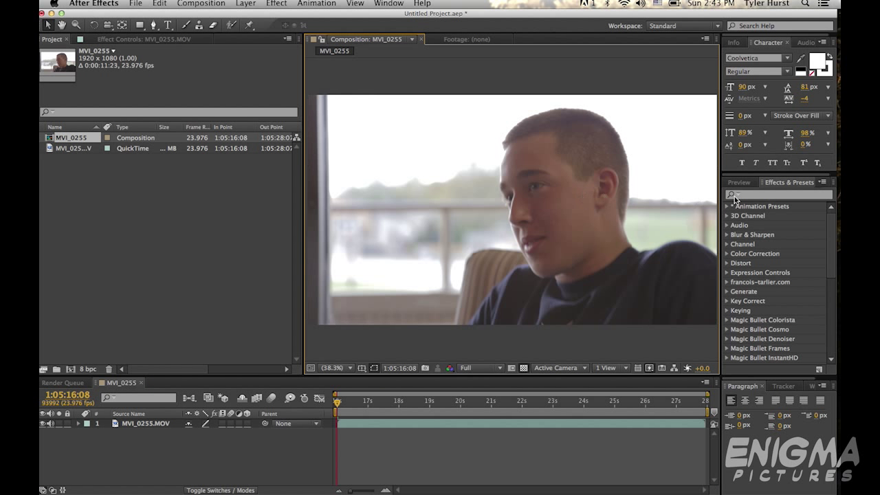
Apply Magic Bullet Colorista II to the interview footage layer
left_click(764, 195)
type("colorist")
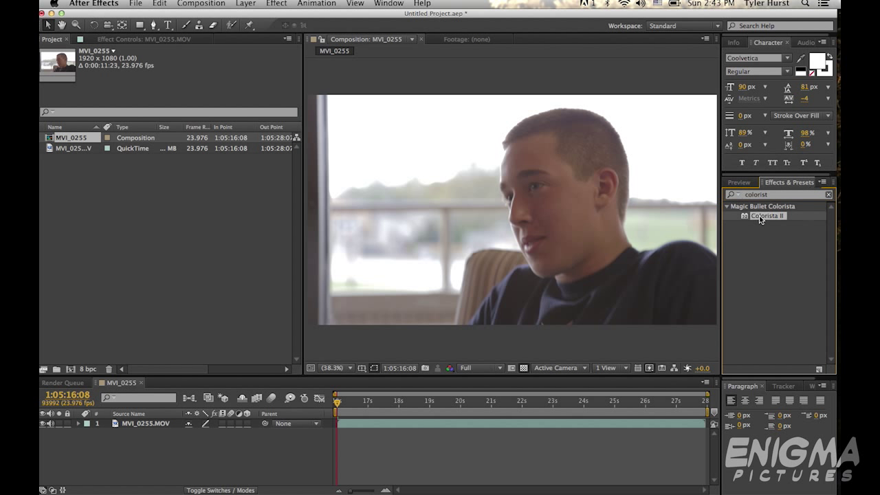
left_click_drag(763, 216, 602, 228)
left_click_drag(543, 217, 543, 216)
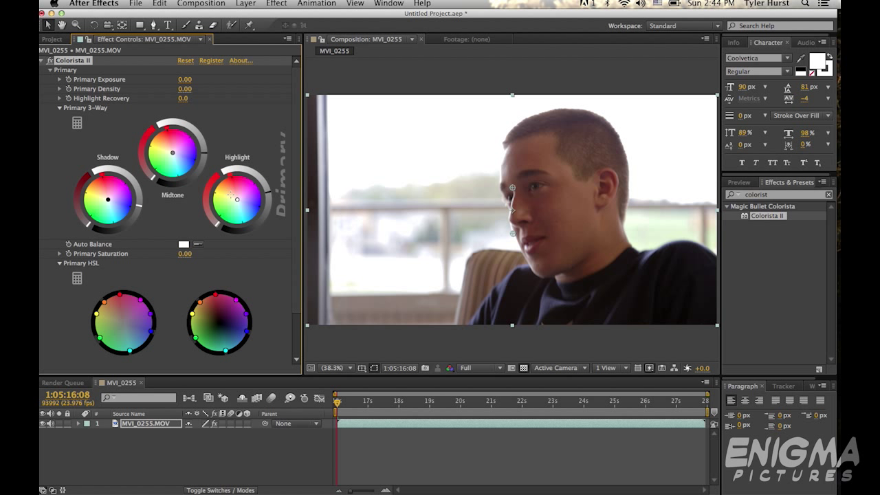
Push highlights toward orange, shadows toward blue and midtones toward teal
left_click_drag(233, 197, 229, 195)
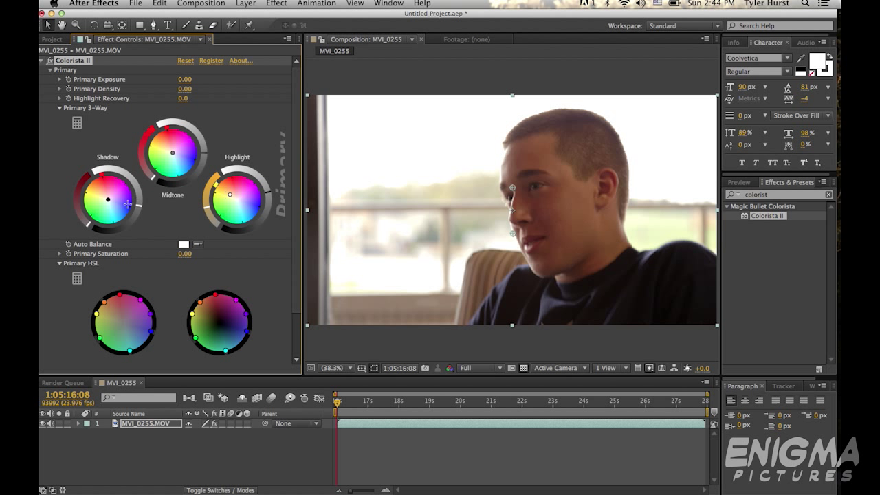
left_click_drag(108, 198, 114, 203)
left_click_drag(172, 152, 173, 159)
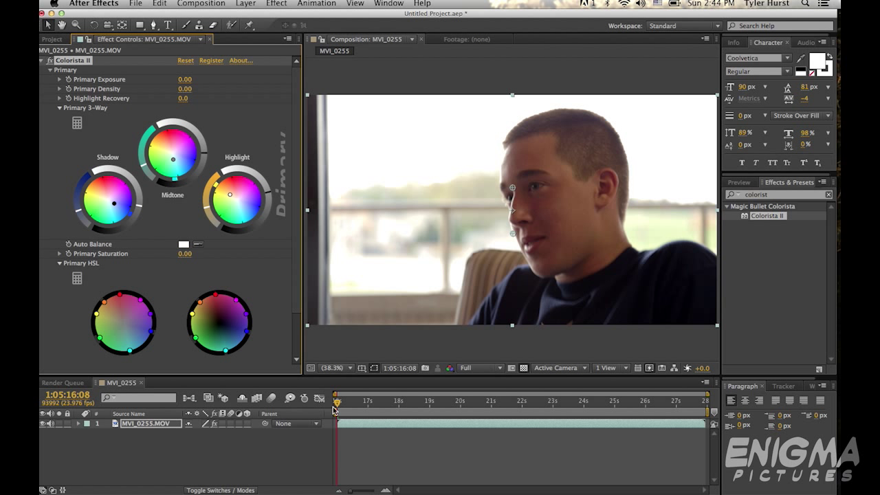
Scrub through later frames and settle on one around 21 seconds to judge the grade
left_click(374, 404)
left_click(511, 404)
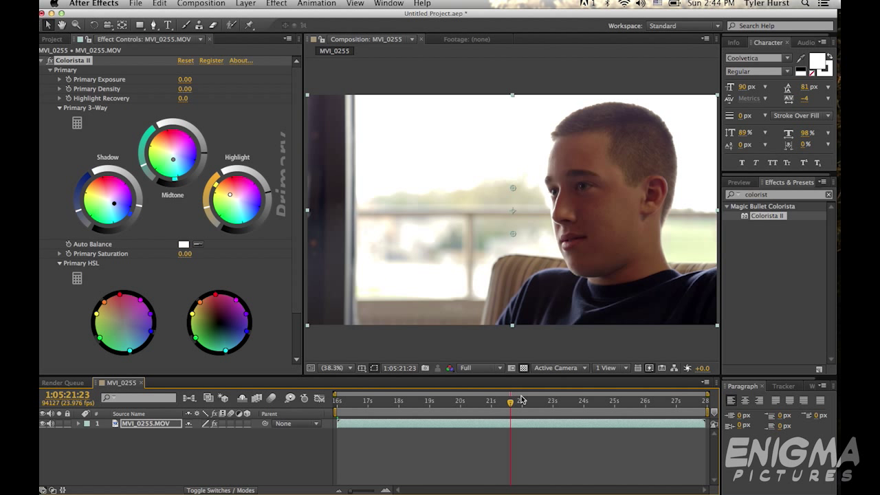
left_click(537, 405)
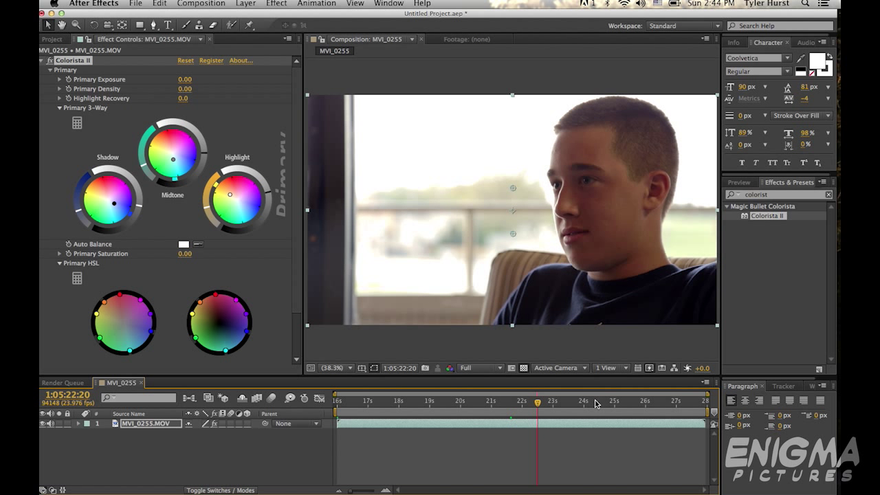
left_click(596, 403)
left_click(512, 404)
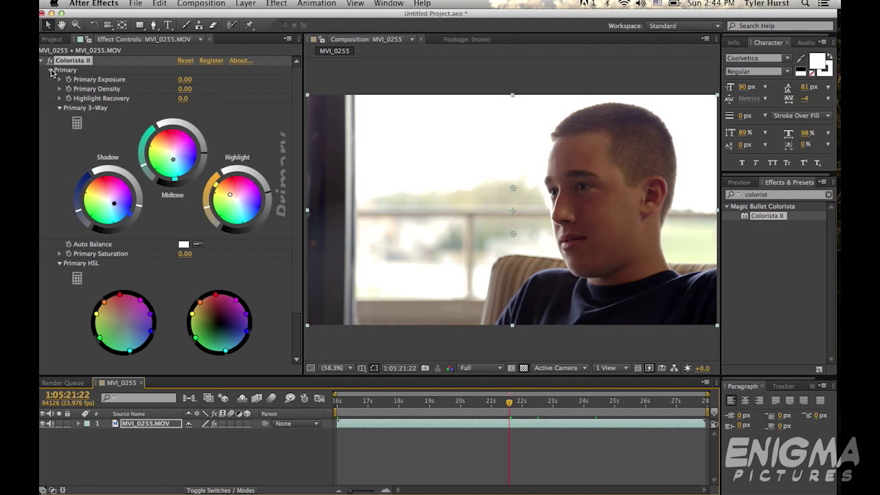
Reset Colorista II, then tint highlights pink-magenta, shadows green and midtones green-teal
left_click(185, 60)
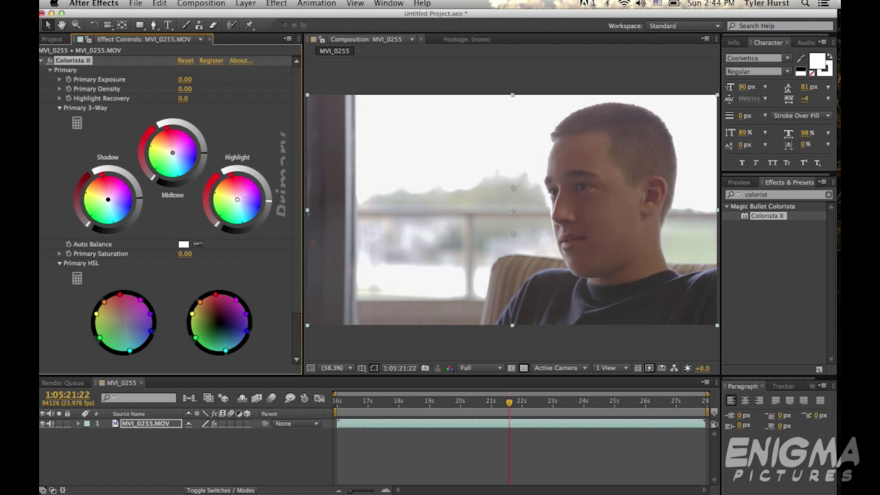
left_click_drag(238, 199, 242, 194)
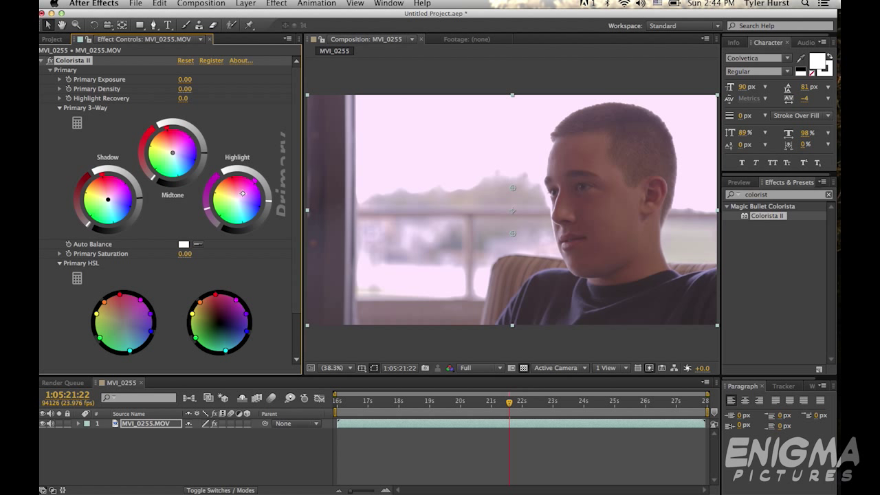
left_click_drag(107, 199, 104, 205)
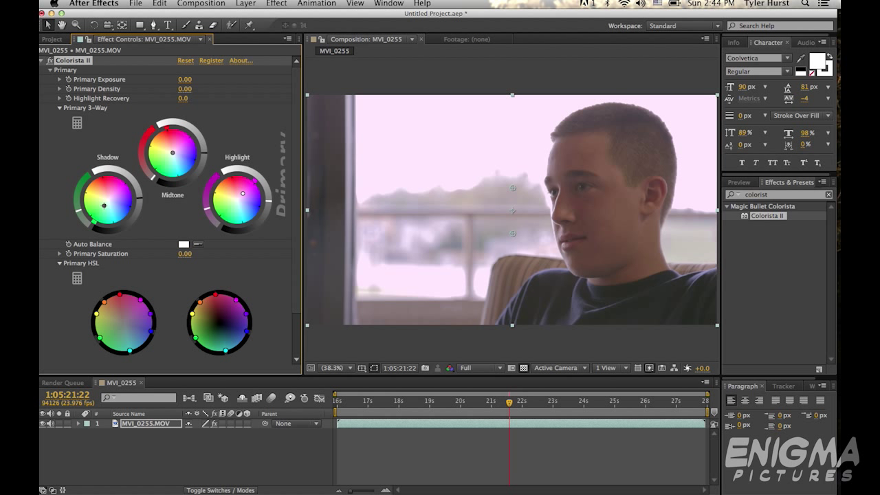
left_click_drag(173, 152, 173, 177)
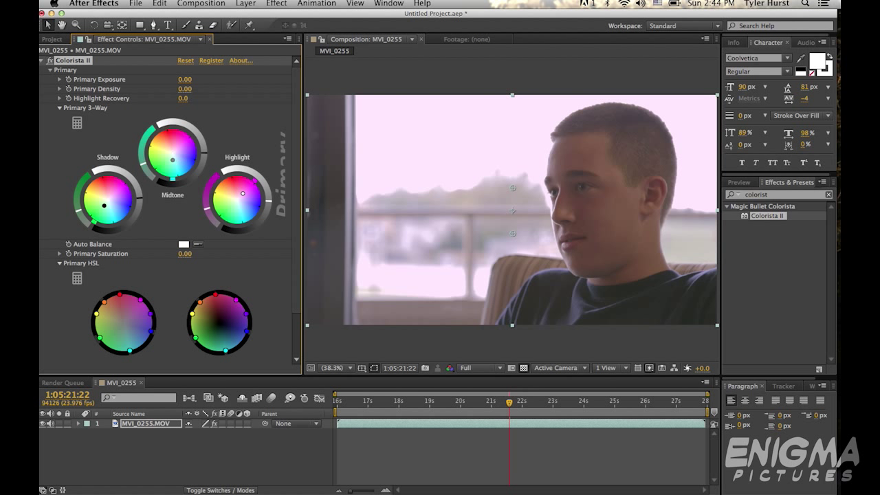
Play back the graded clip from about 18 seconds
left_click_drag(460, 405, 415, 405)
key("space")
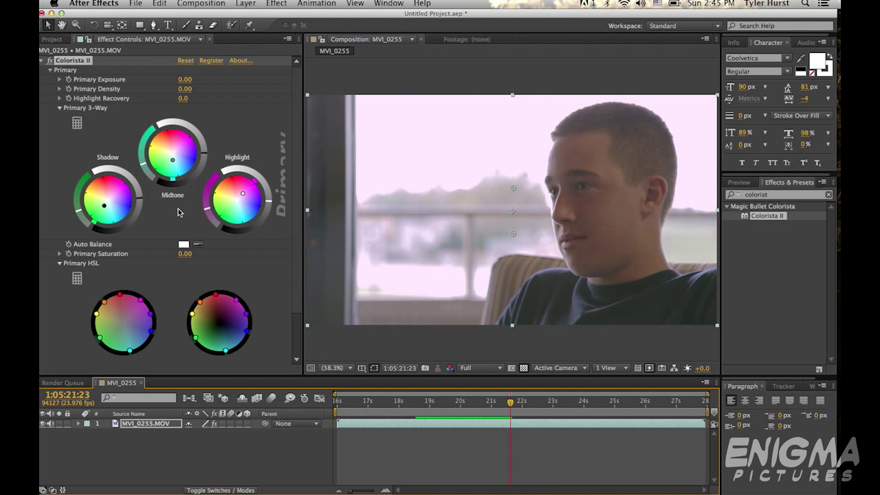
Raise Colorista II's secondary Pop to 18 and fold the effect's settings away
left_click(50, 69)
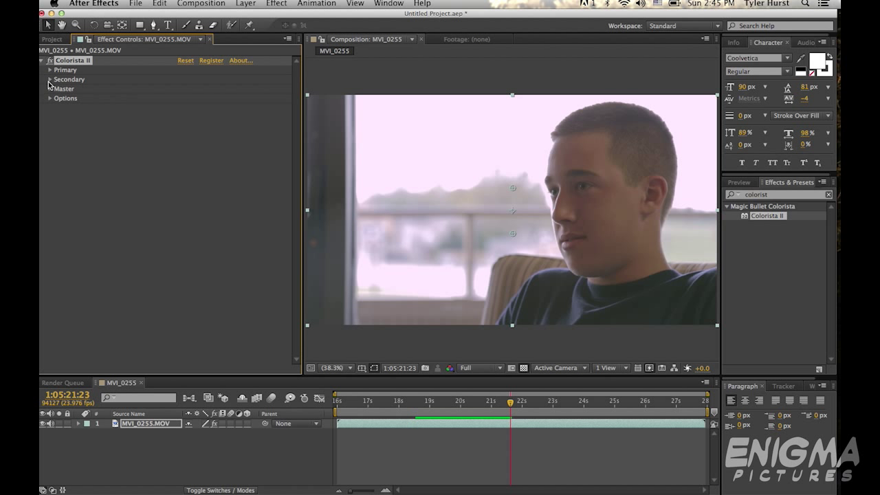
left_click(50, 79)
scroll(137, 207, "down", 1)
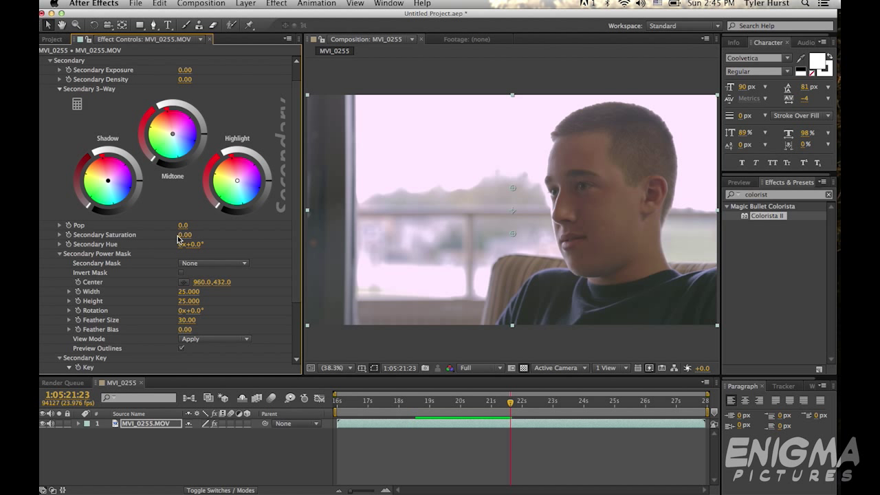
left_click_drag(183, 226, 201, 225)
scroll(207, 172, "up", 1)
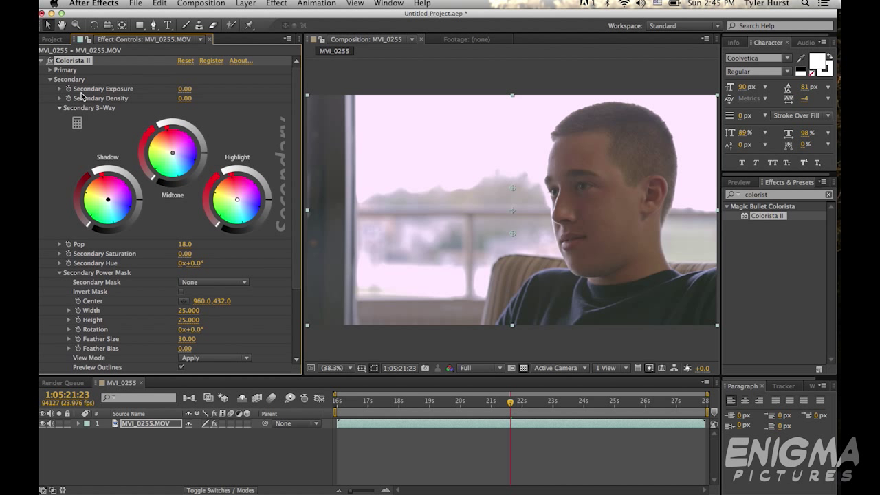
left_click(42, 61)
left_click(797, 195)
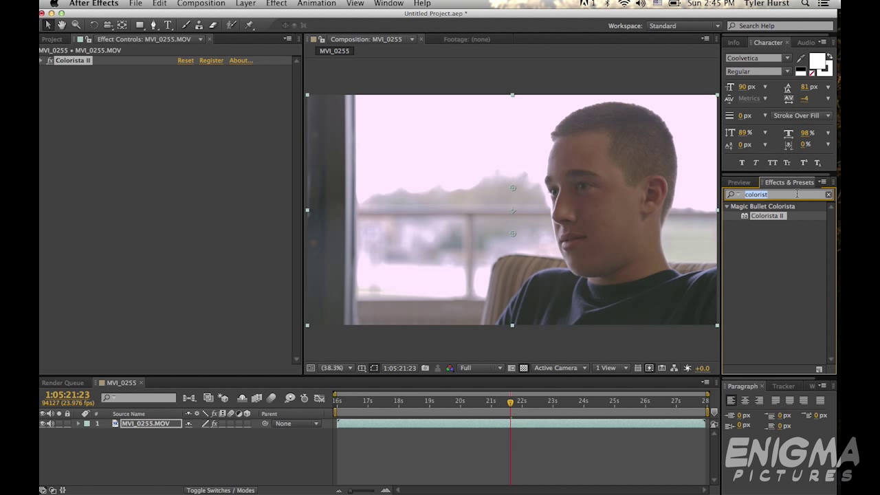
type("burn")
Create a solid named 'color burn' and apply the Color Burn_V2 fractal noise preset to it
key("super+y")
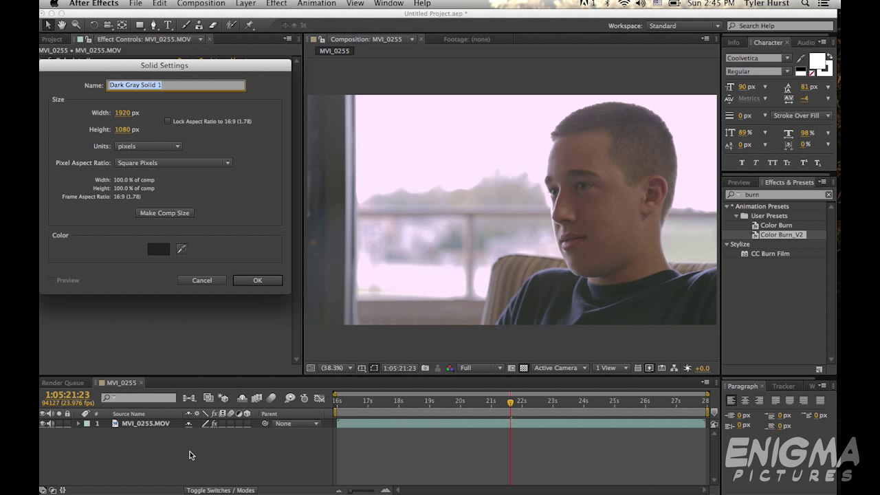
type("color burn")
key("Return")
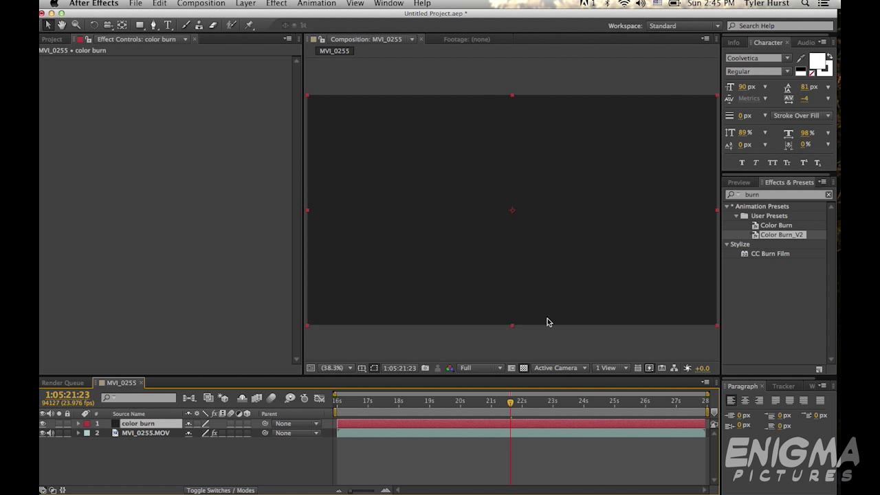
double_click(781, 234)
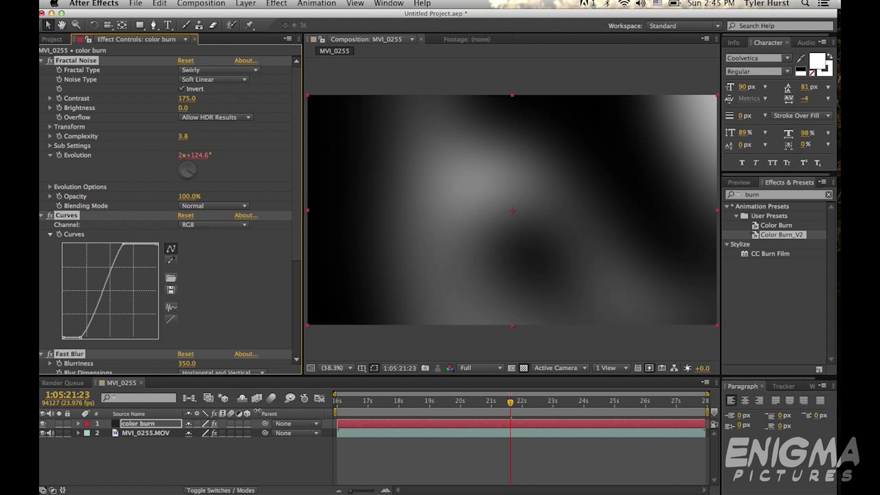
left_click(225, 490)
Set the color burn layer's blending mode to Screen
left_click(203, 424)
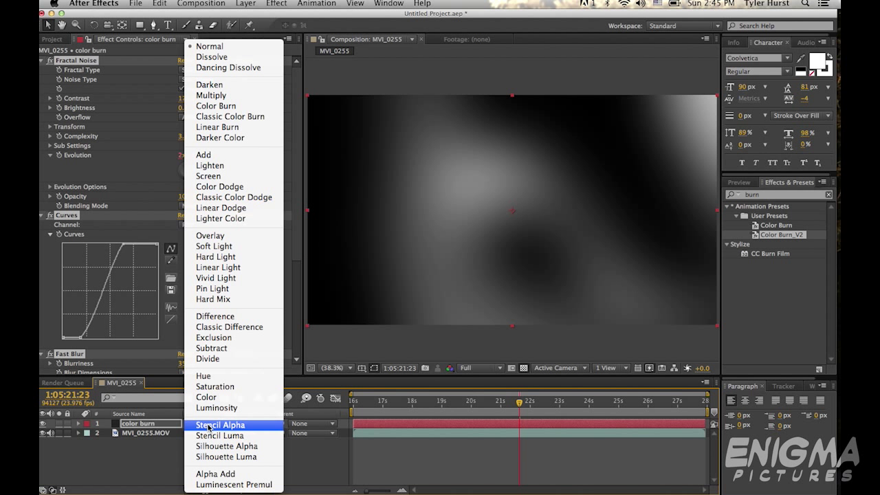
left_click(236, 178)
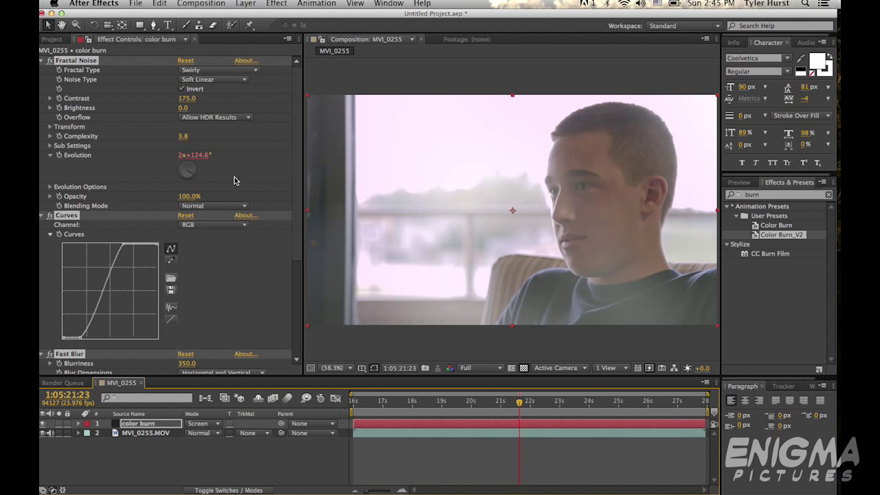
Preview the light-leak result from the start of the comp
left_click(375, 403)
left_click_drag(375, 402, 353, 403)
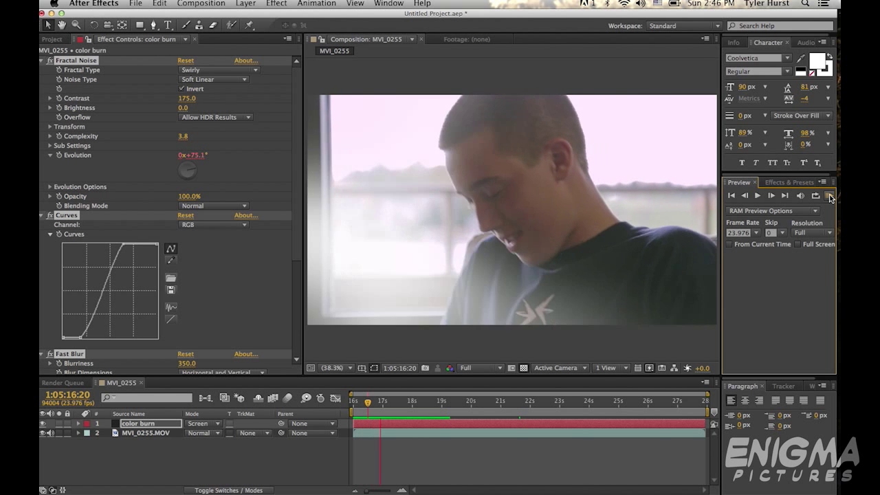
left_click(830, 198)
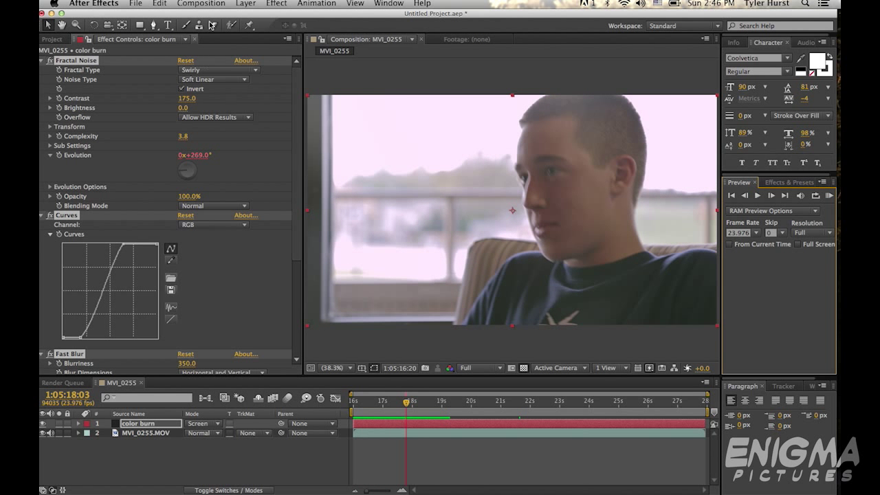
Find the Tint effect and apply it to the color burn layer
left_click(245, 5)
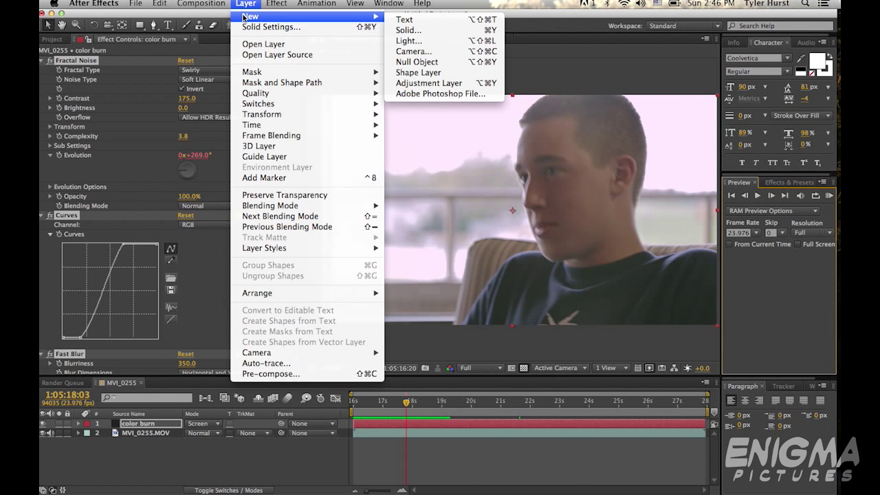
key("Escape")
left_click(789, 183)
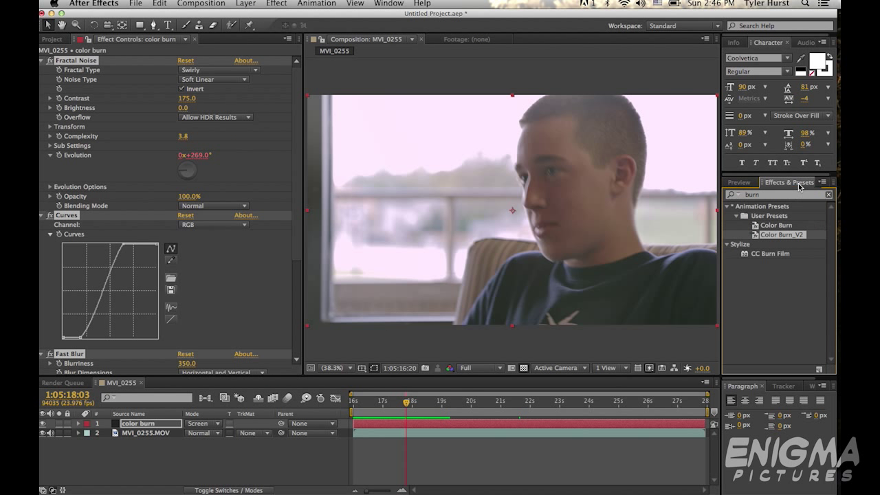
left_click(775, 196)
type("tint")
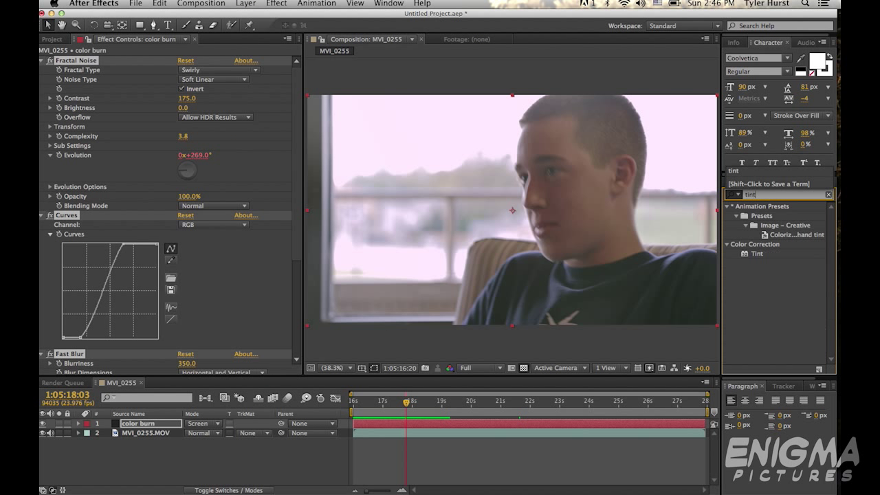
left_click_drag(757, 253, 512, 209)
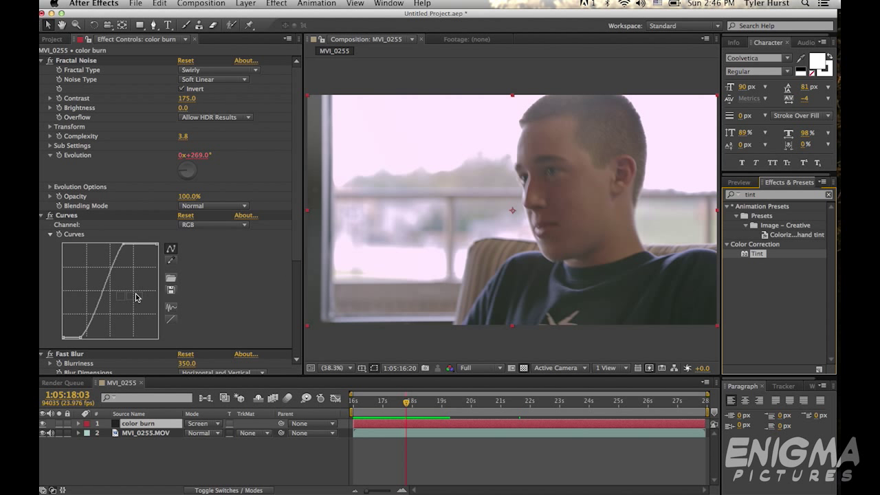
scroll(146, 275, "down", 5)
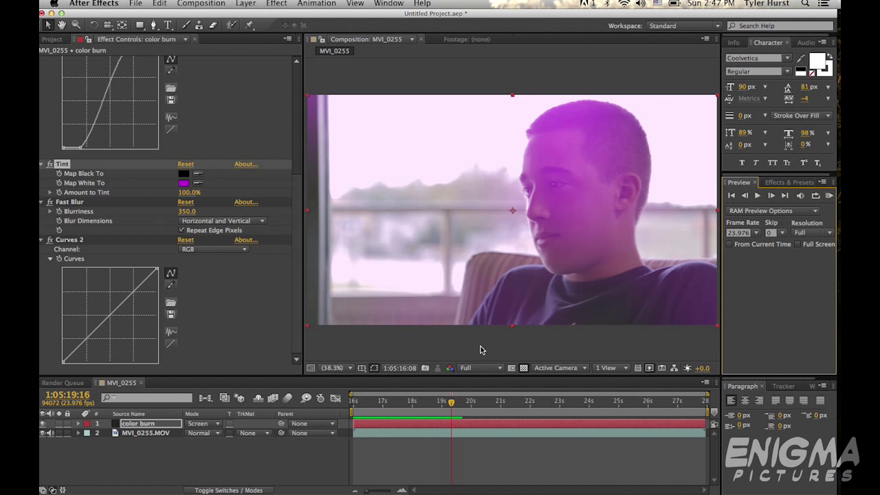
Change the tint's Map White To colour to a paler, less saturated purple
left_click_drag(451, 402, 389, 405)
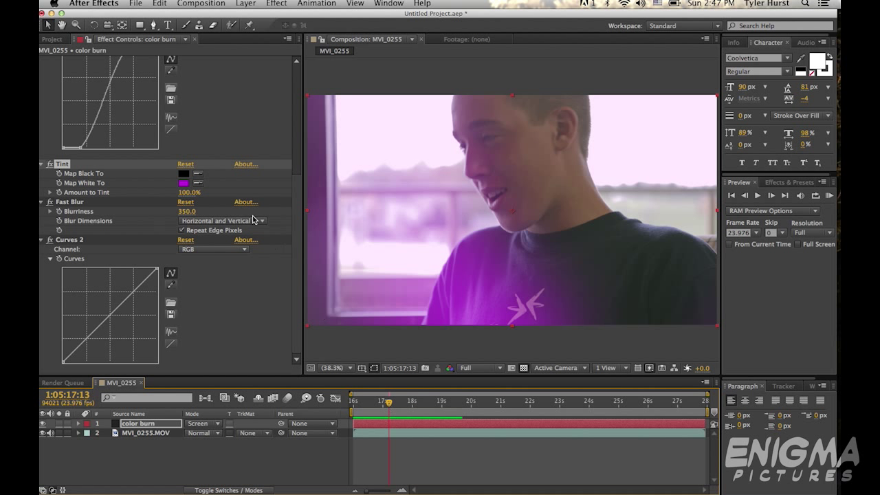
left_click(183, 183)
left_click_drag(179, 148, 103, 99)
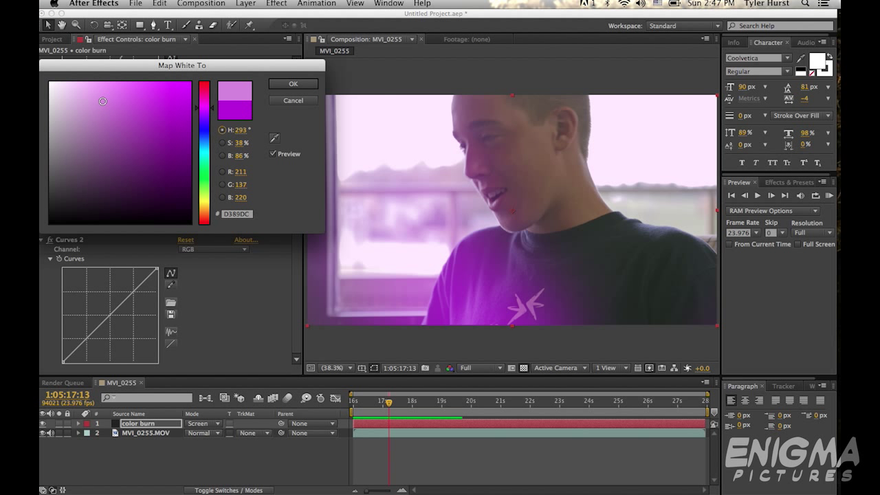
left_click(293, 84)
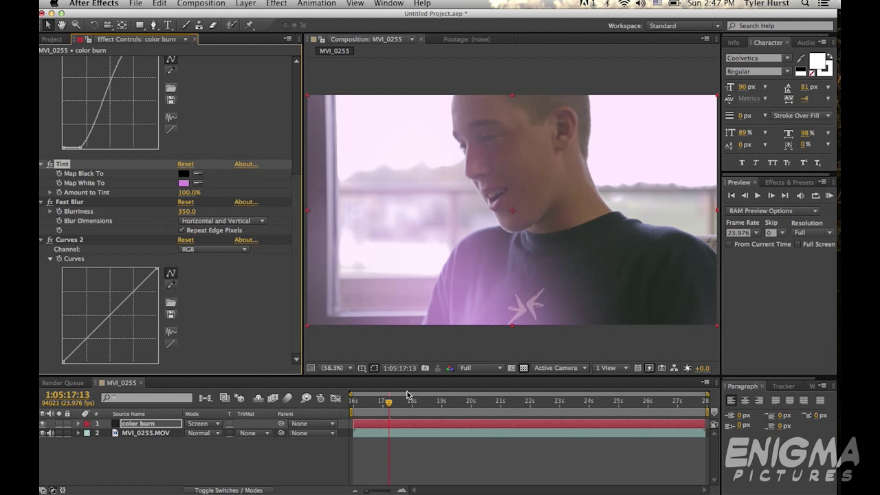